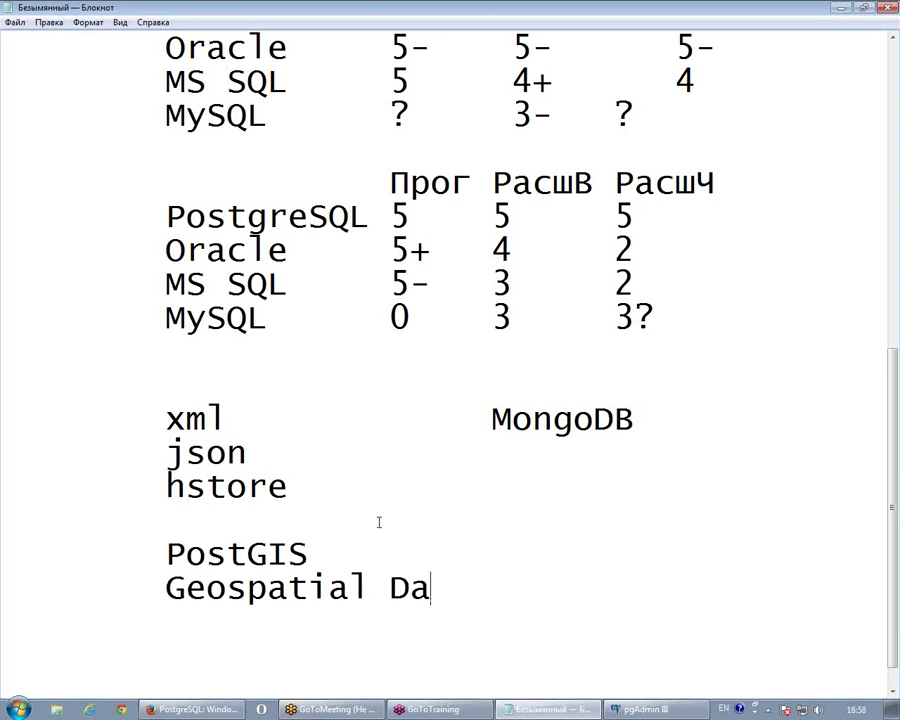
Complete the "Geospatial Data" line in the notes and add "openstreetmap" beside PostGIS
text(ta)
key(Up)
key(Tab)
key(Tab)
text(openstr)
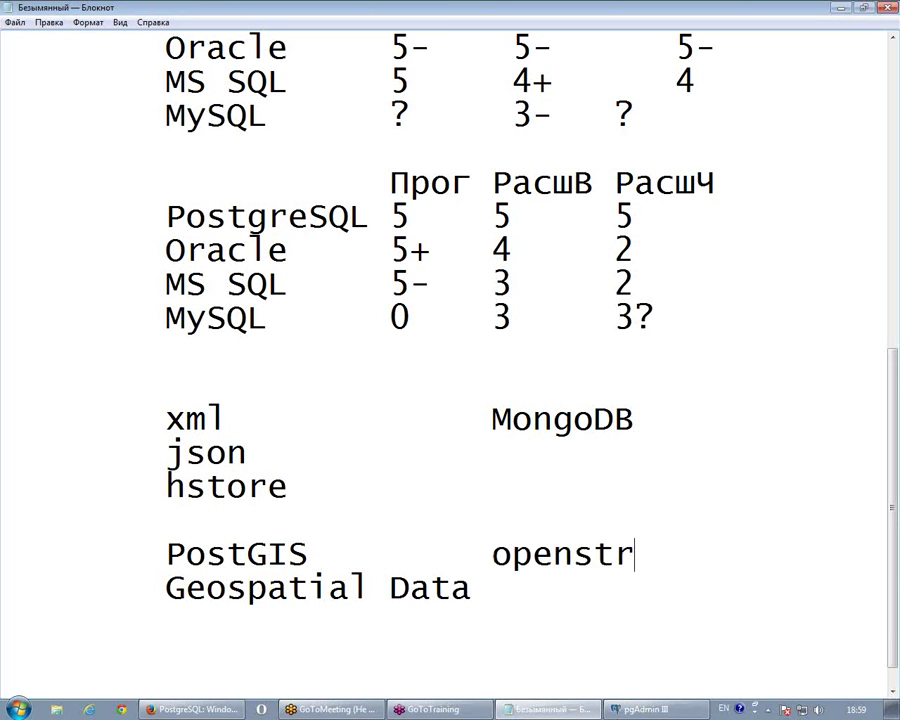
text(eetm)
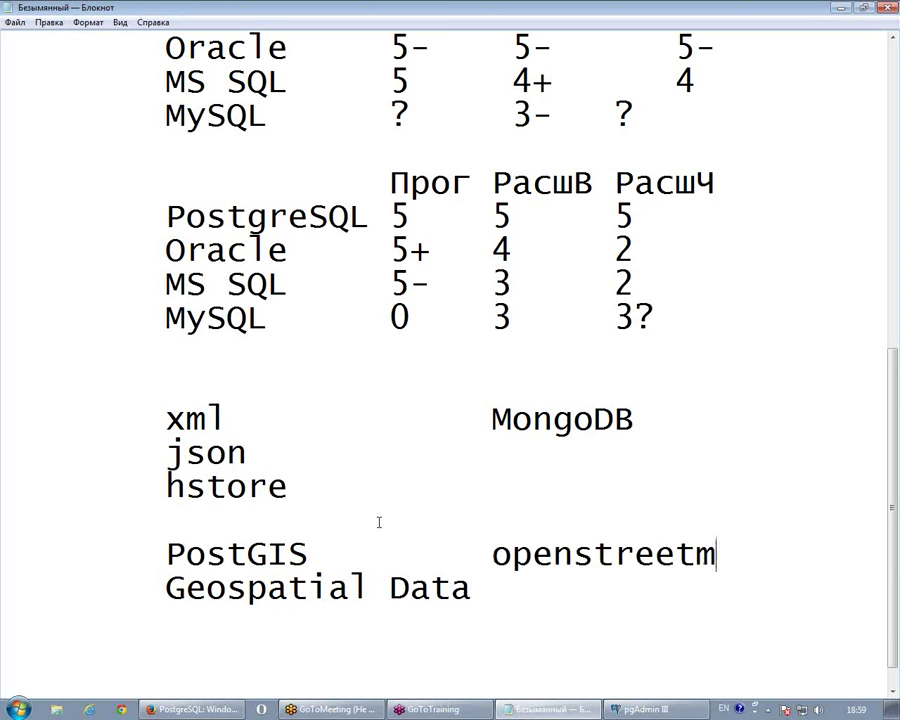
text(ap)
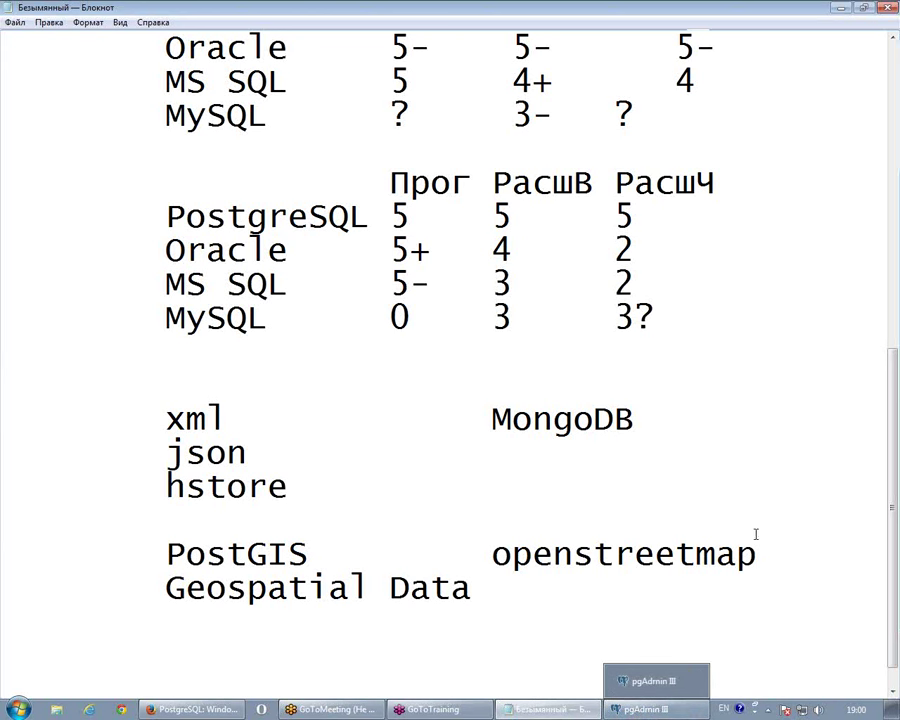
Switch to pgAdmin III and examine the server's group roles and the properties of the postgres login role
click(668, 709)
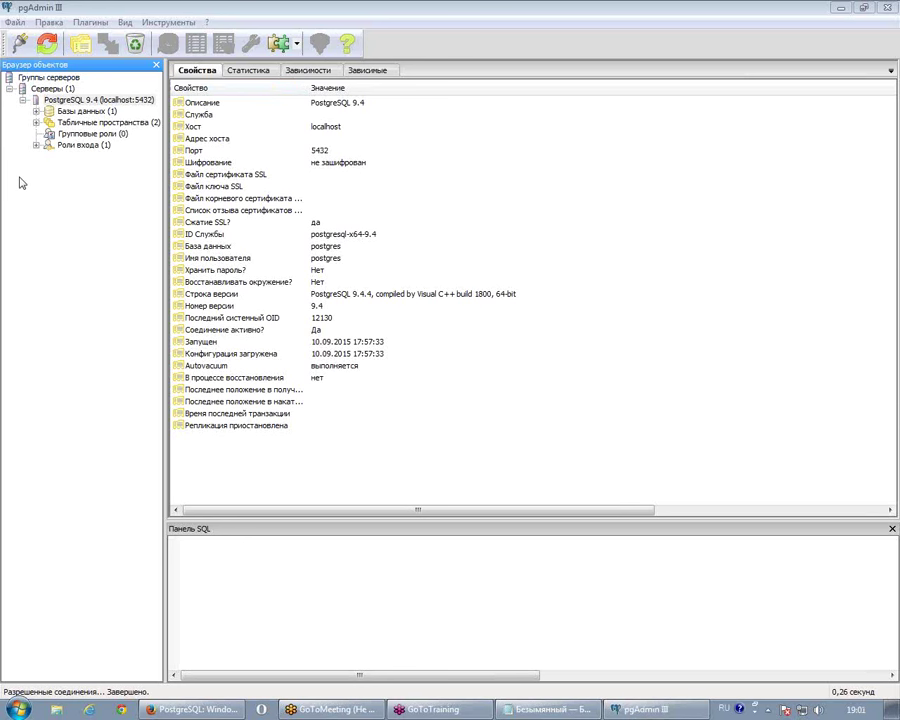
click(36, 145)
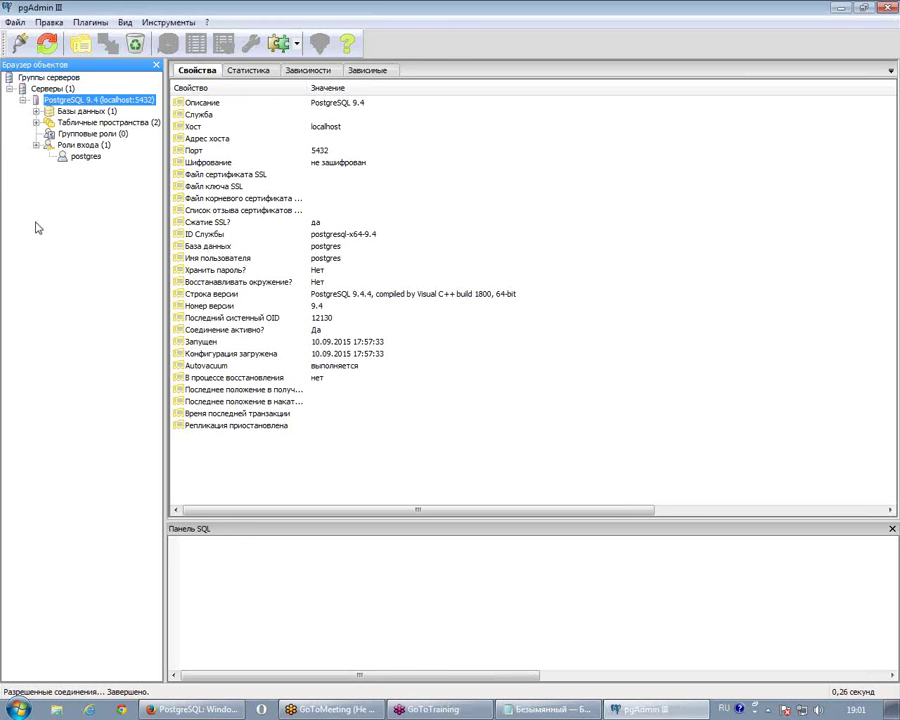
click(80, 133)
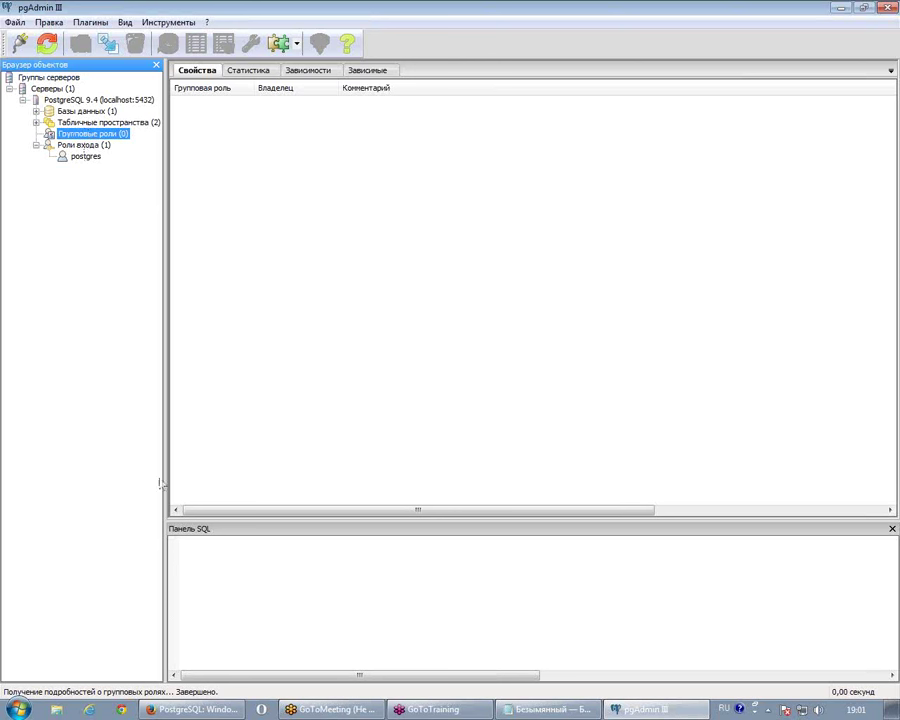
click(88, 157)
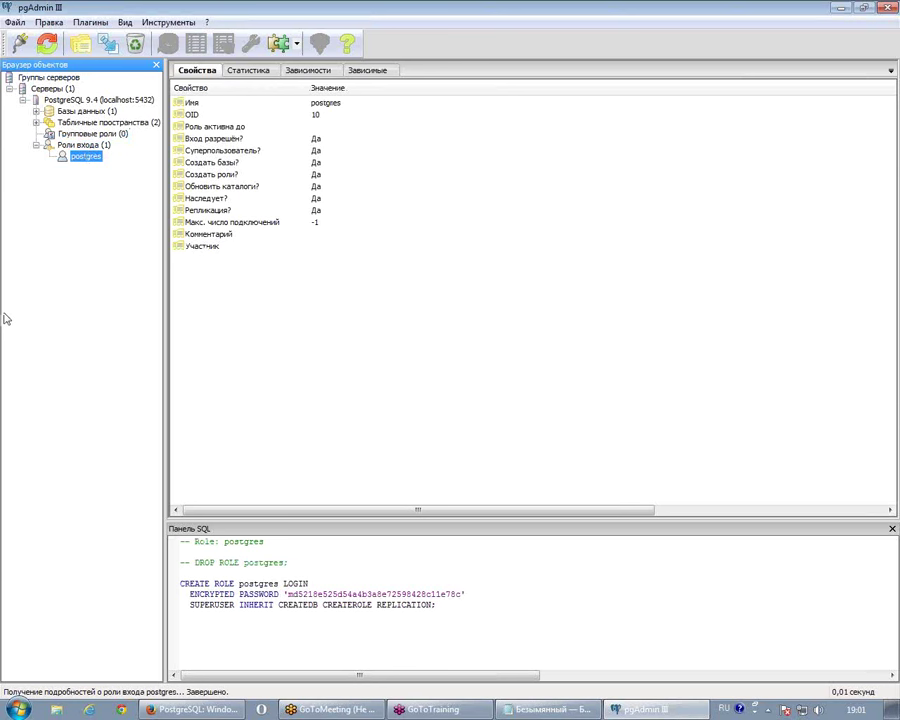
Start a new login role and name it specialist
right_click(93, 147)
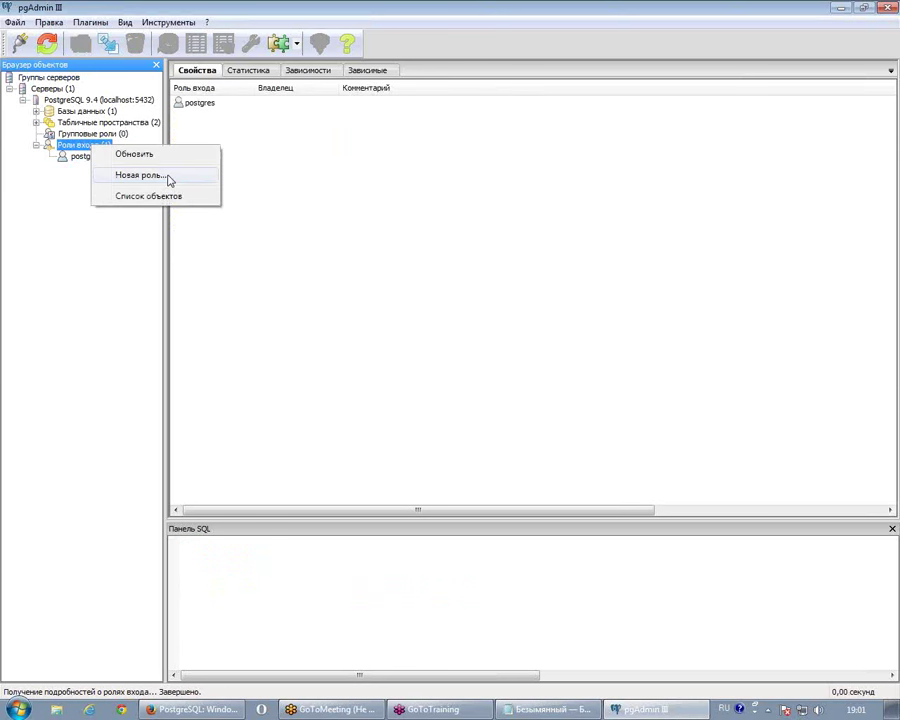
click(250, 178)
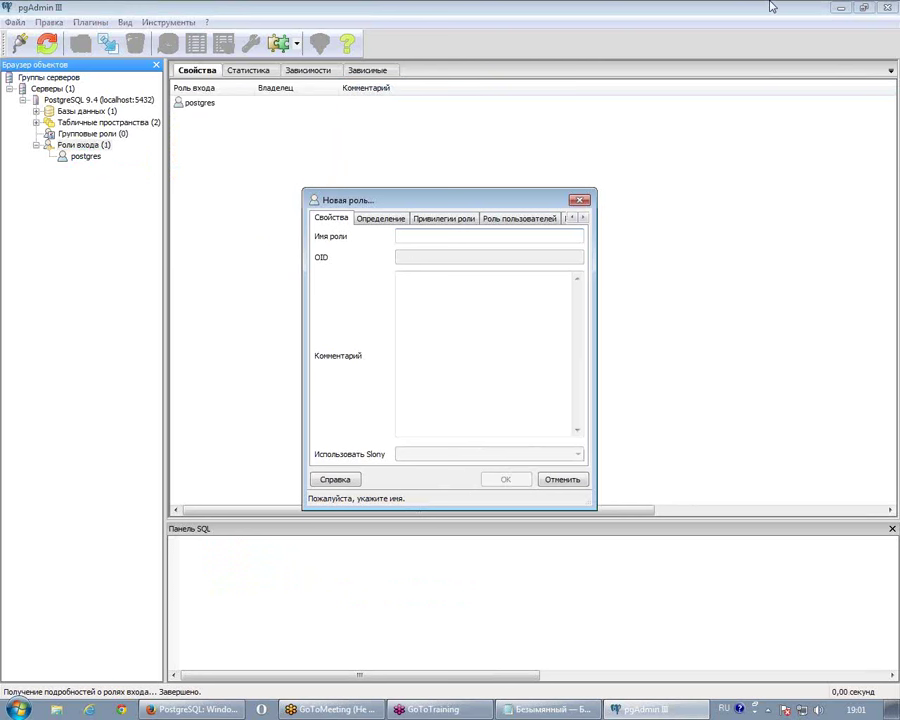
text(ыфусшфдшые)
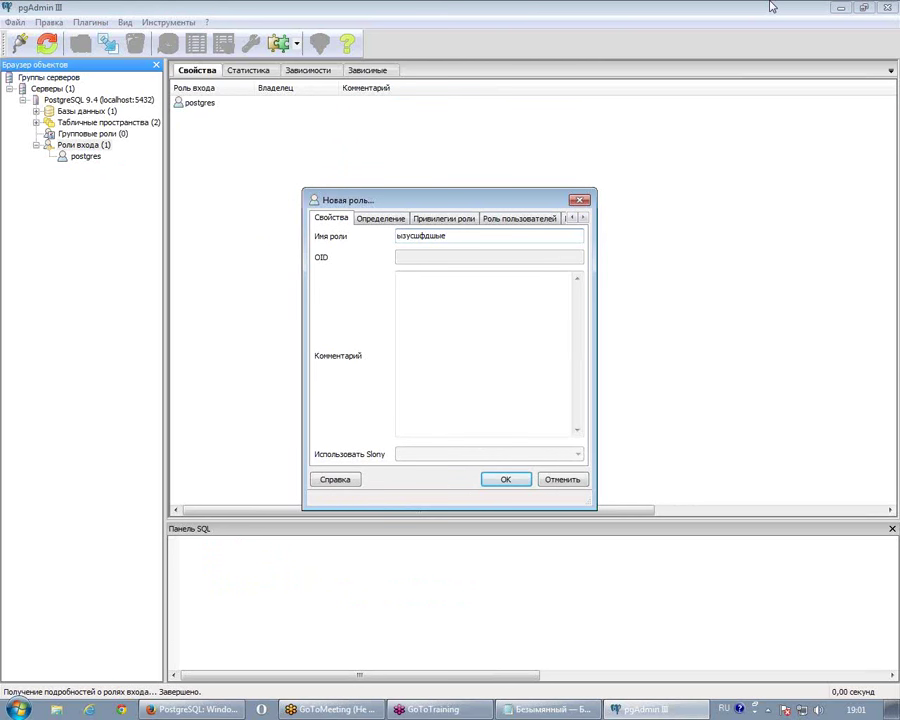
key(shift+Home)
key(alt+shift)
text(specialist)
Enter and confirm the account password in the new role's definition
click(376, 219)
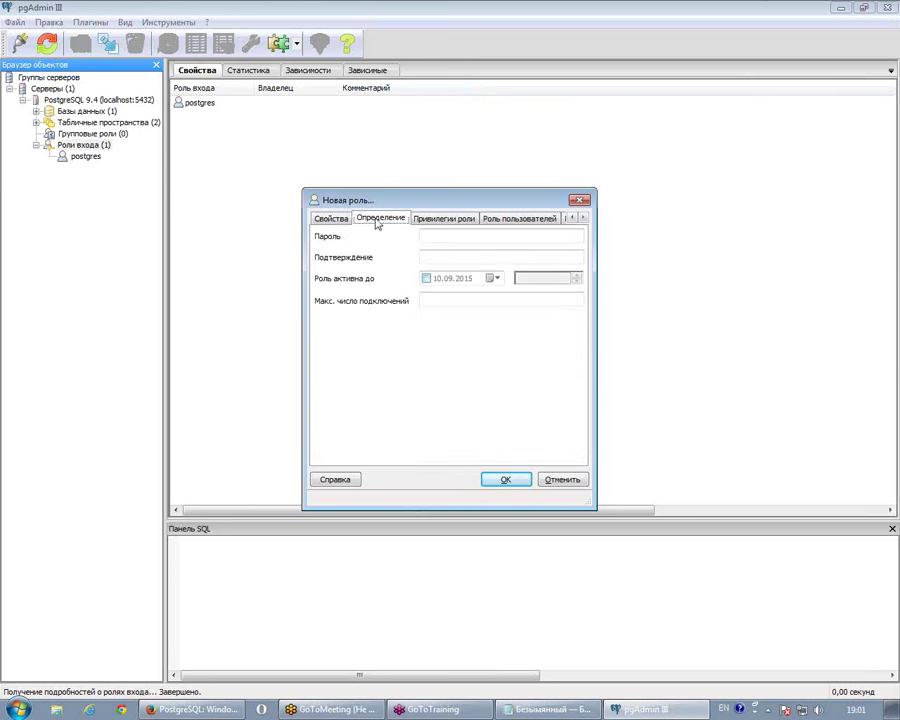
click(432, 237)
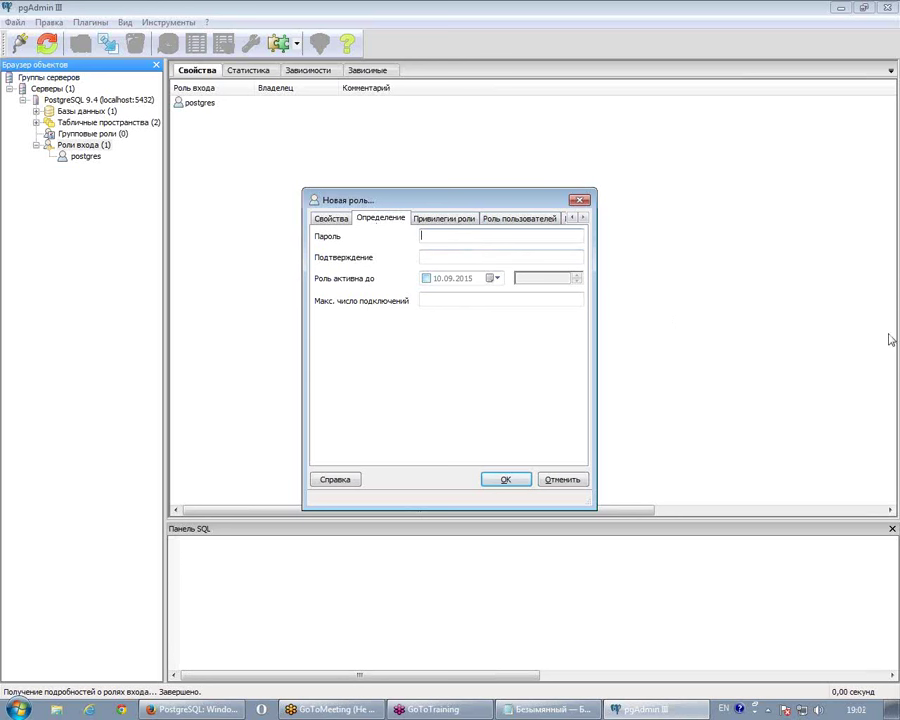
text(1)
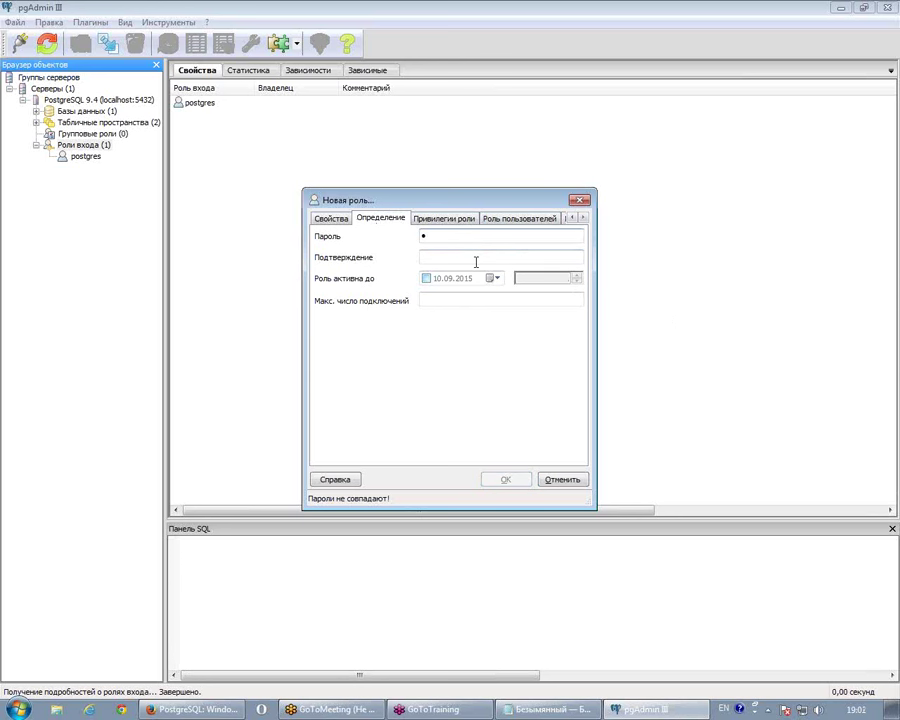
click(472, 258)
text(1)
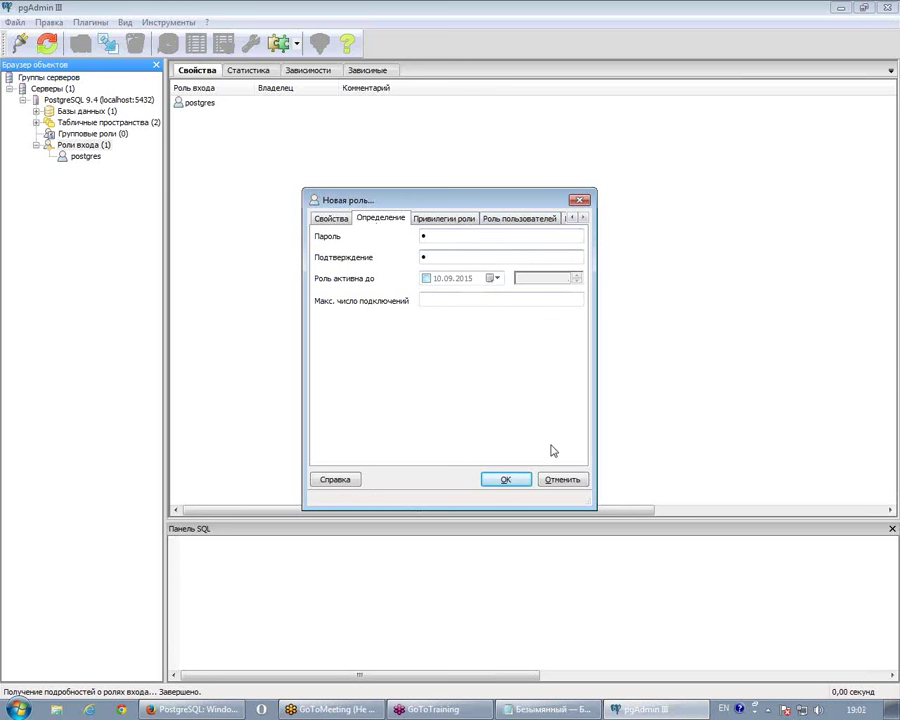
Grant the new role superuser privileges, check its role membership, and create the role
click(449, 224)
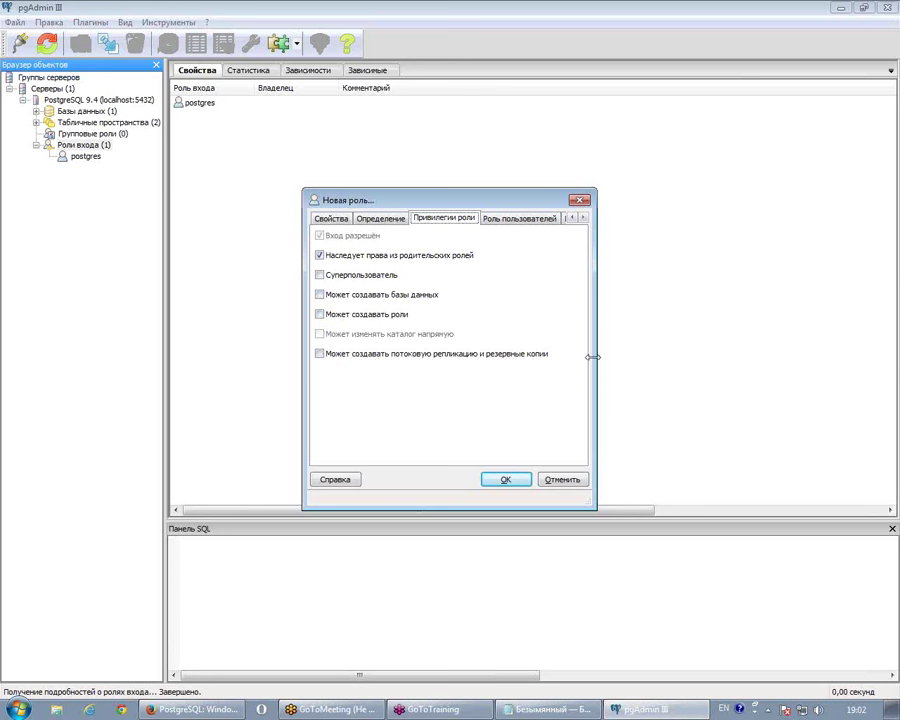
click(319, 276)
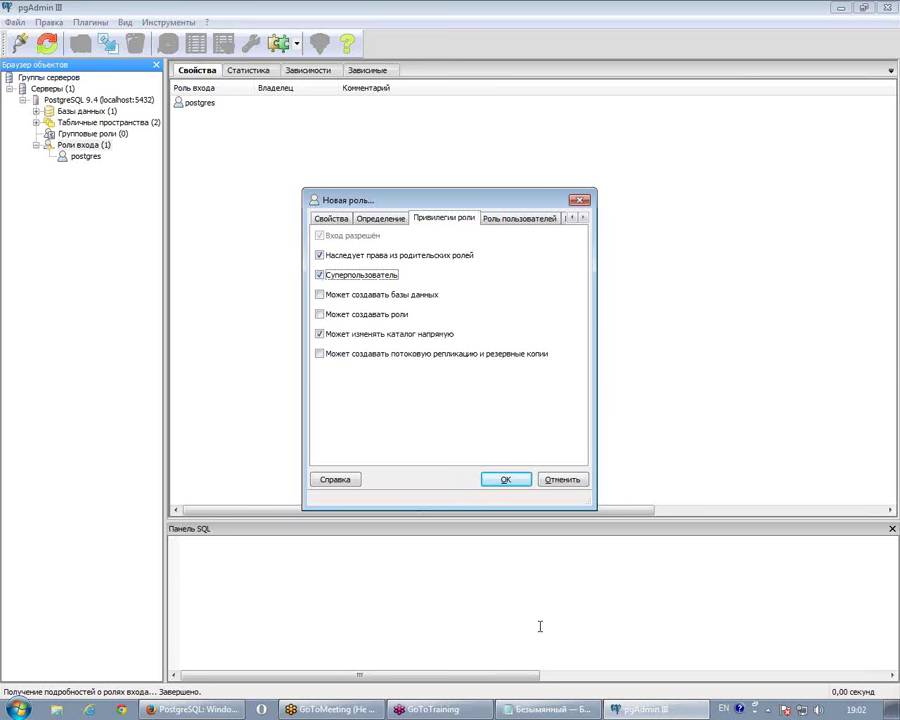
click(503, 220)
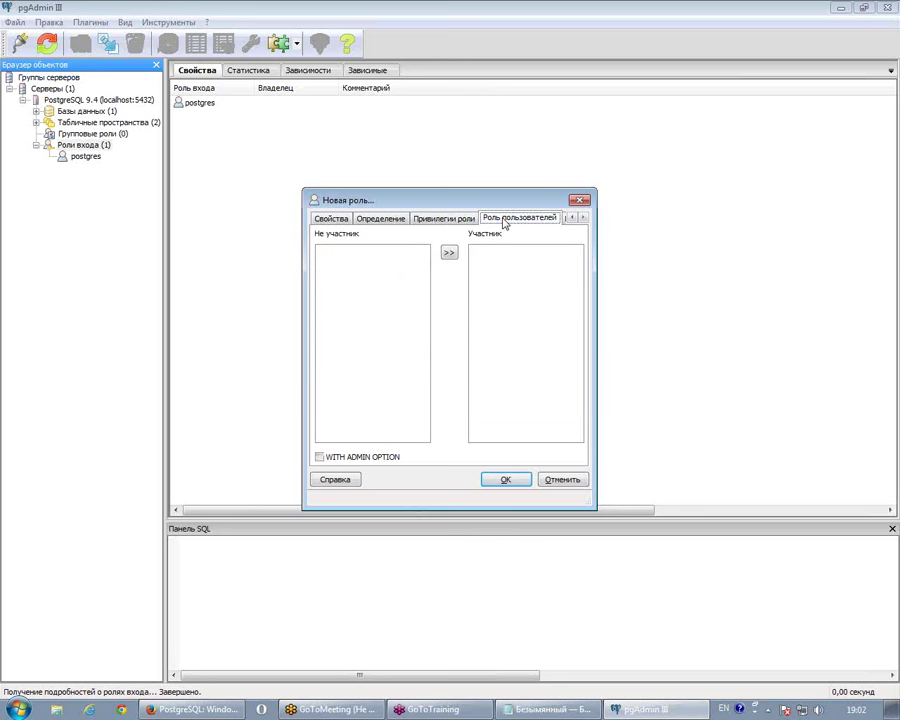
click(443, 219)
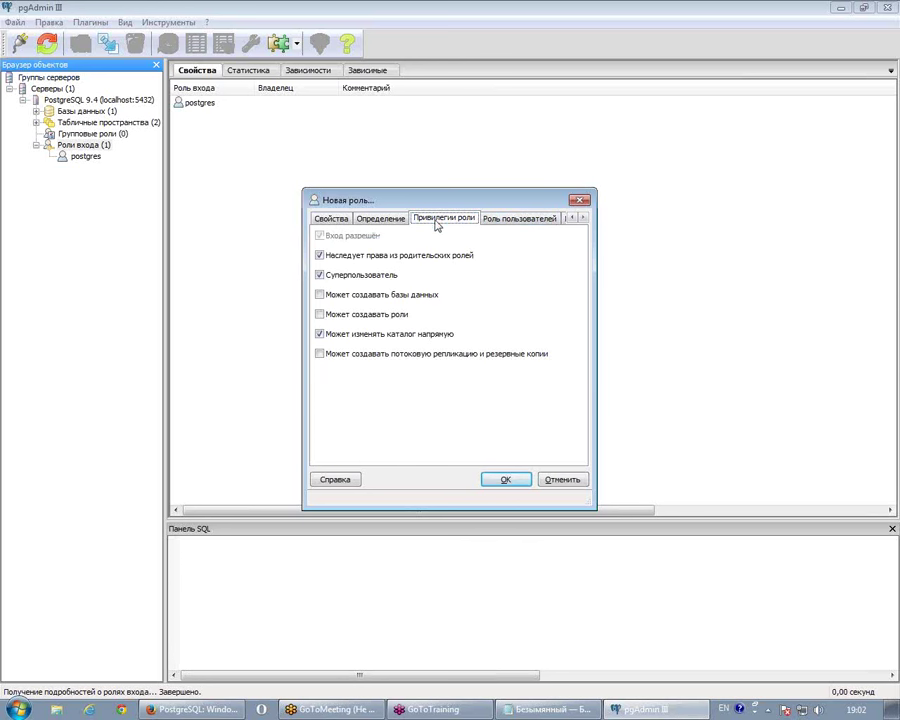
click(522, 480)
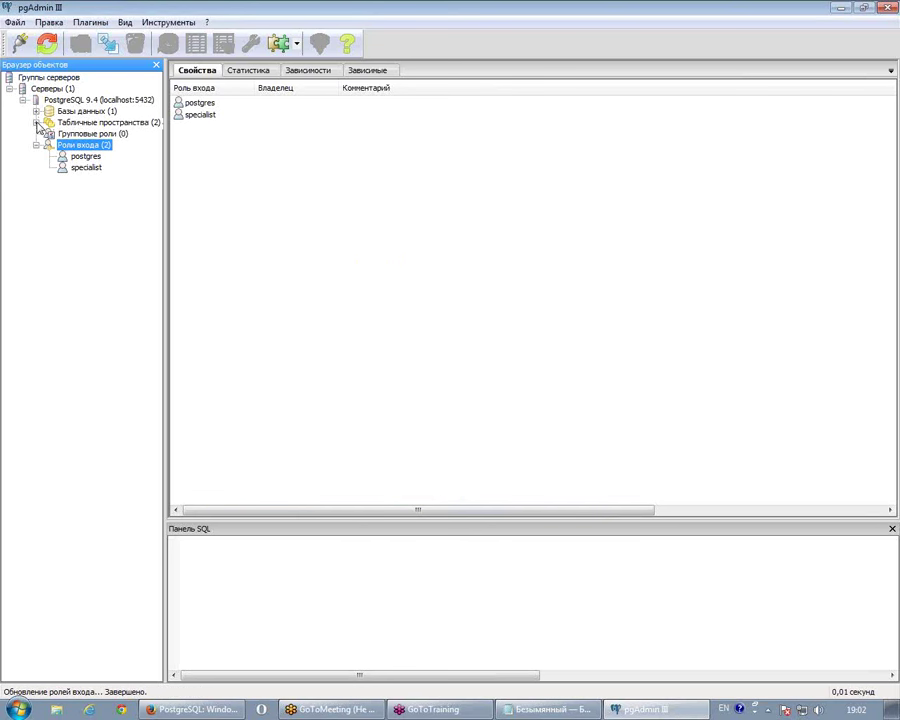
Expand and examine the server's tablespaces and databases
click(36, 122)
click(95, 123)
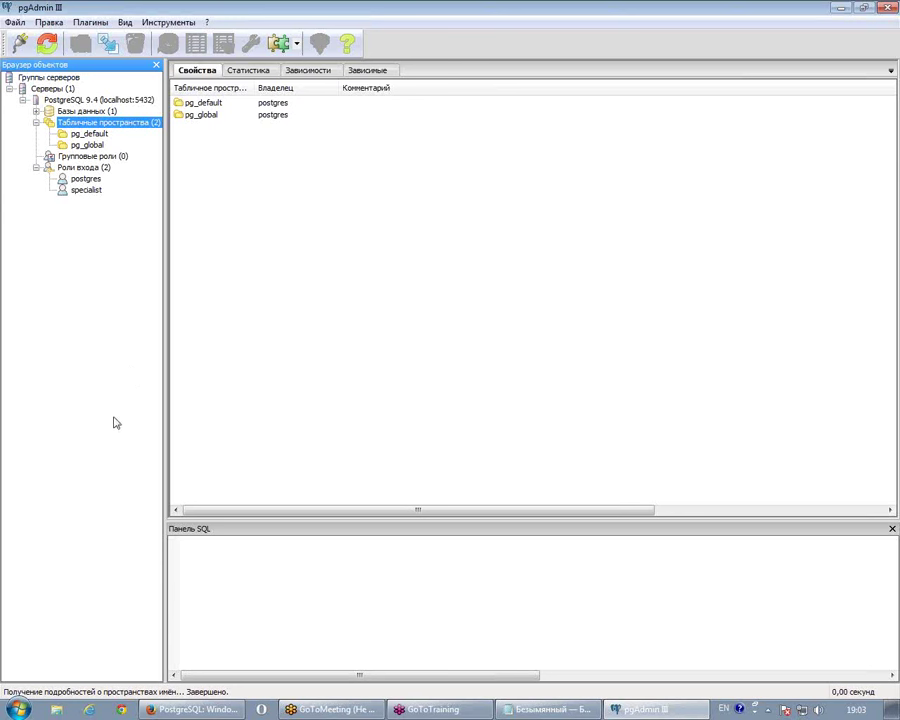
click(36, 111)
click(102, 112)
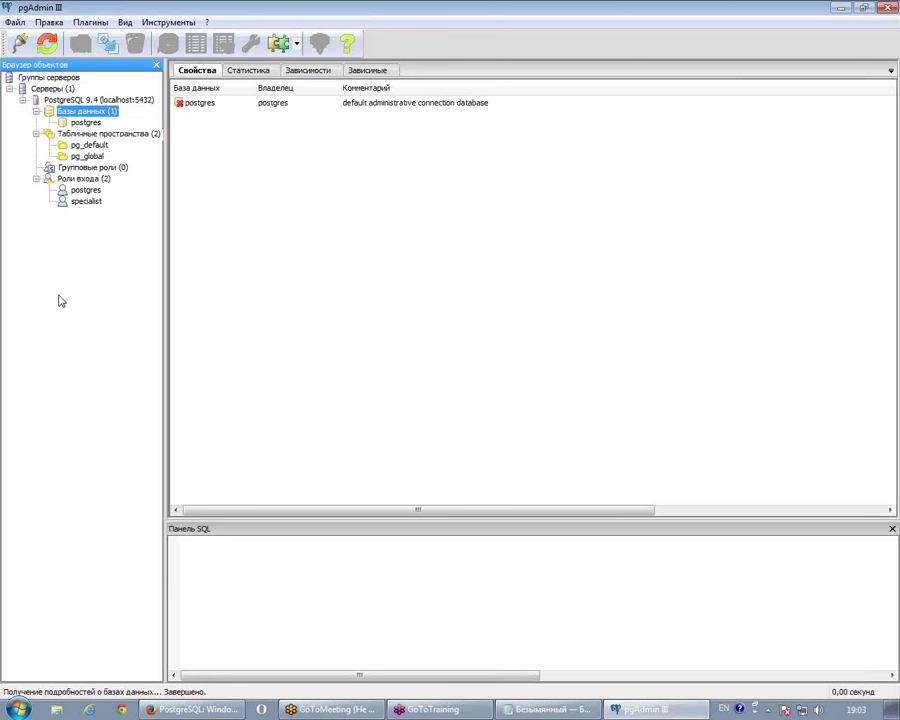
Start a new database on the server and name it spec
right_click(100, 112)
click(150, 143)
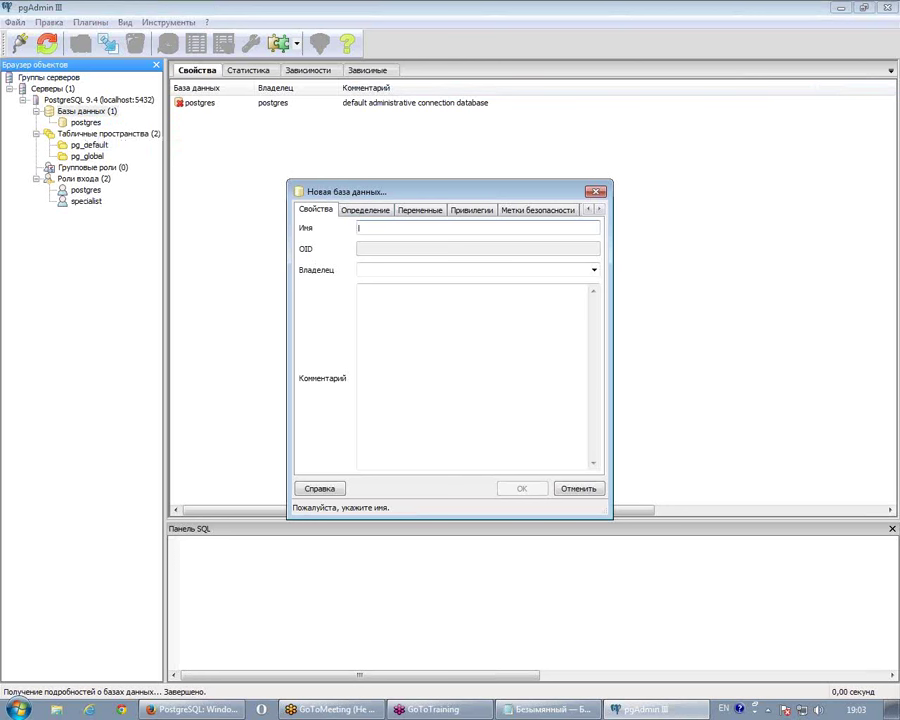
click(358, 227)
text(spec)
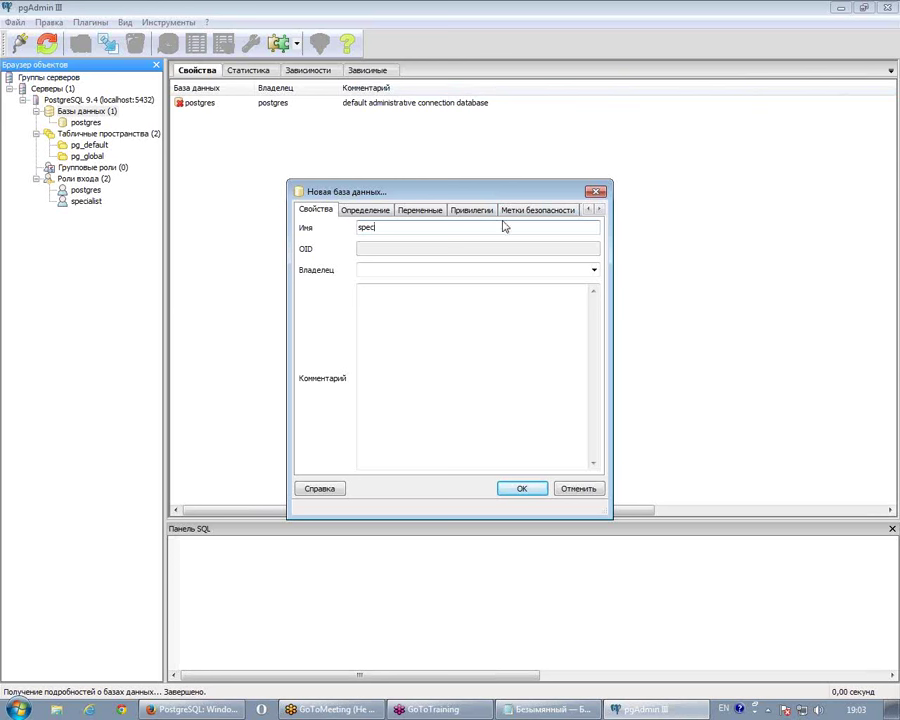
Review the template, tablespace and character type choices in the database definition, and set the collation to Russian_Russia.1251
click(367, 212)
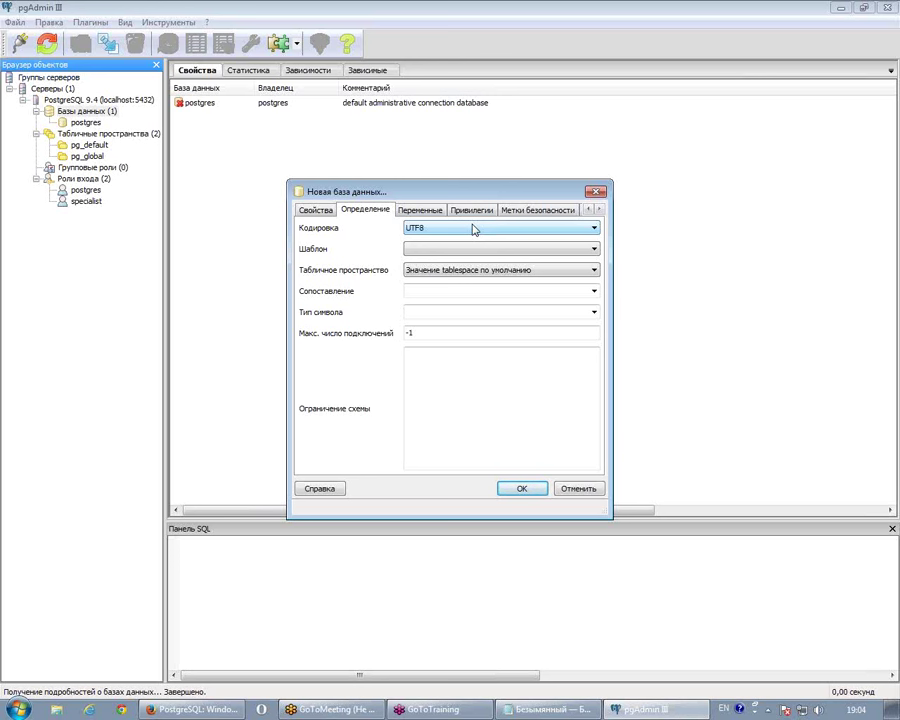
click(556, 251)
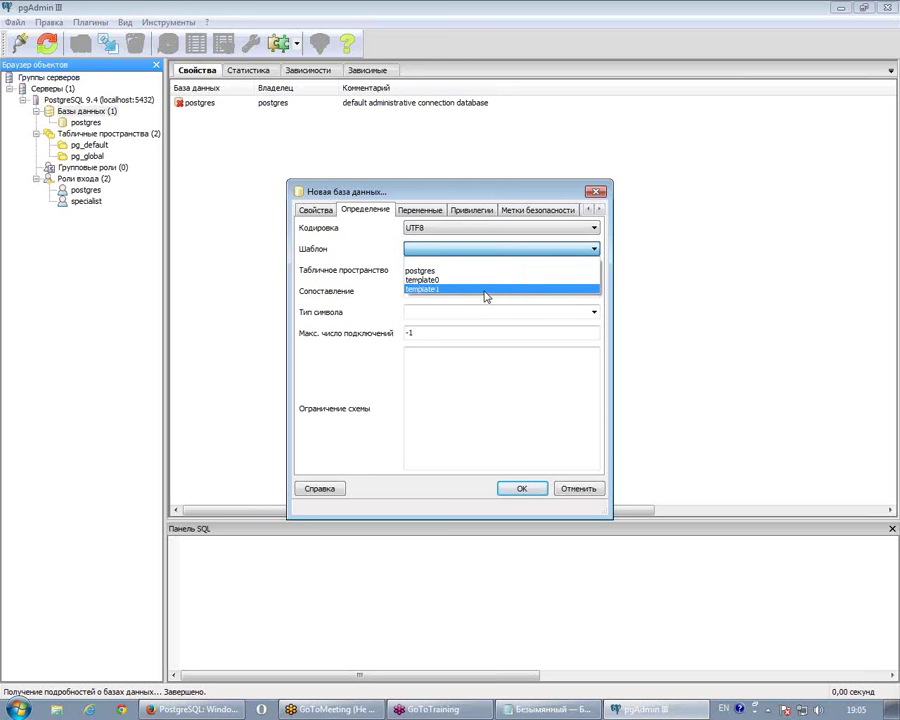
click(512, 254)
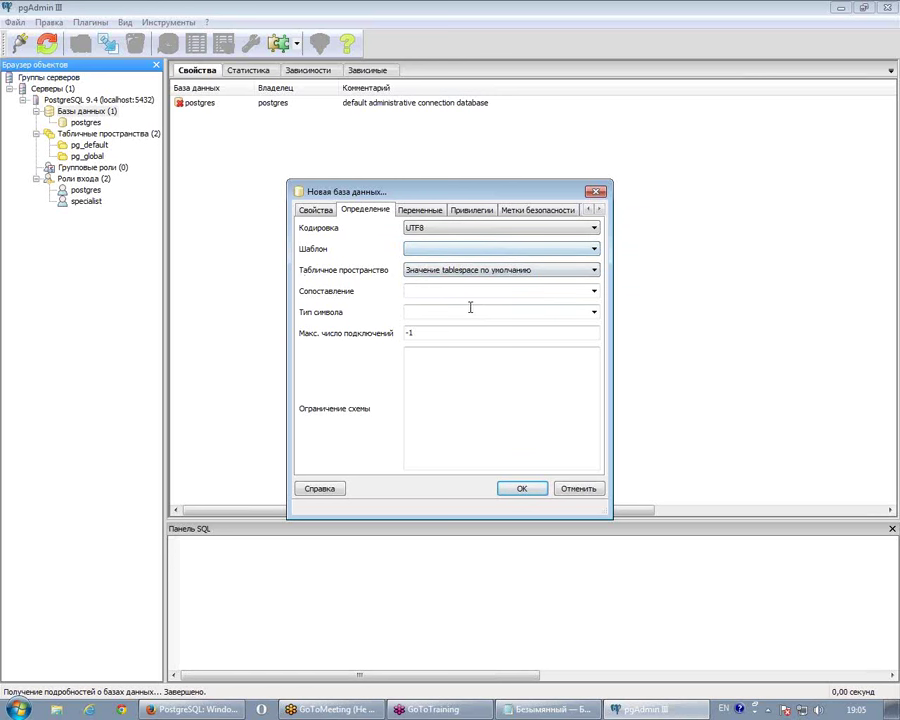
click(504, 271)
click(507, 273)
click(594, 291)
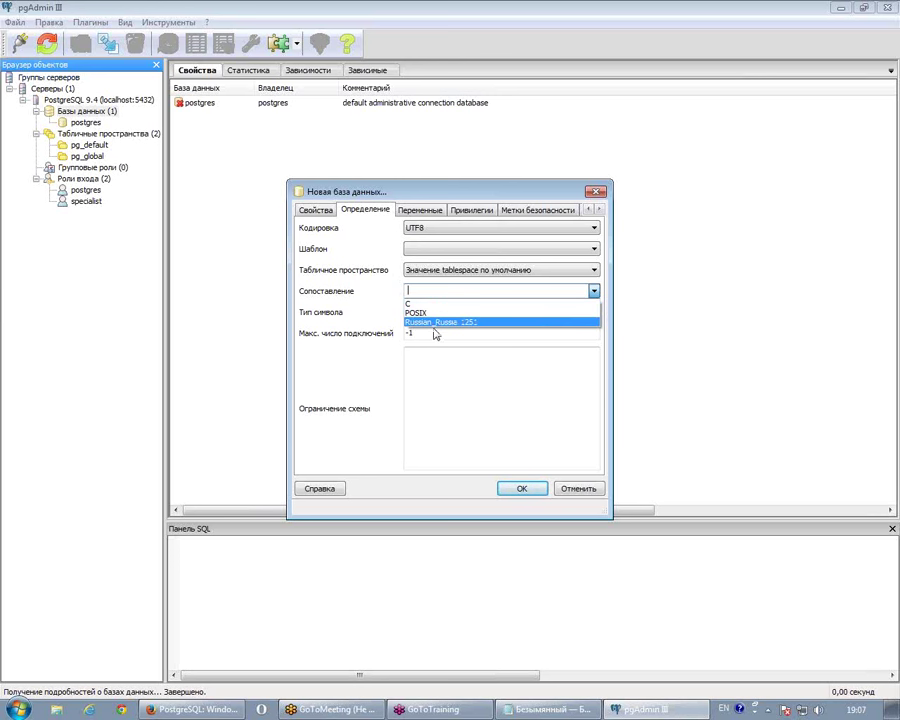
click(434, 322)
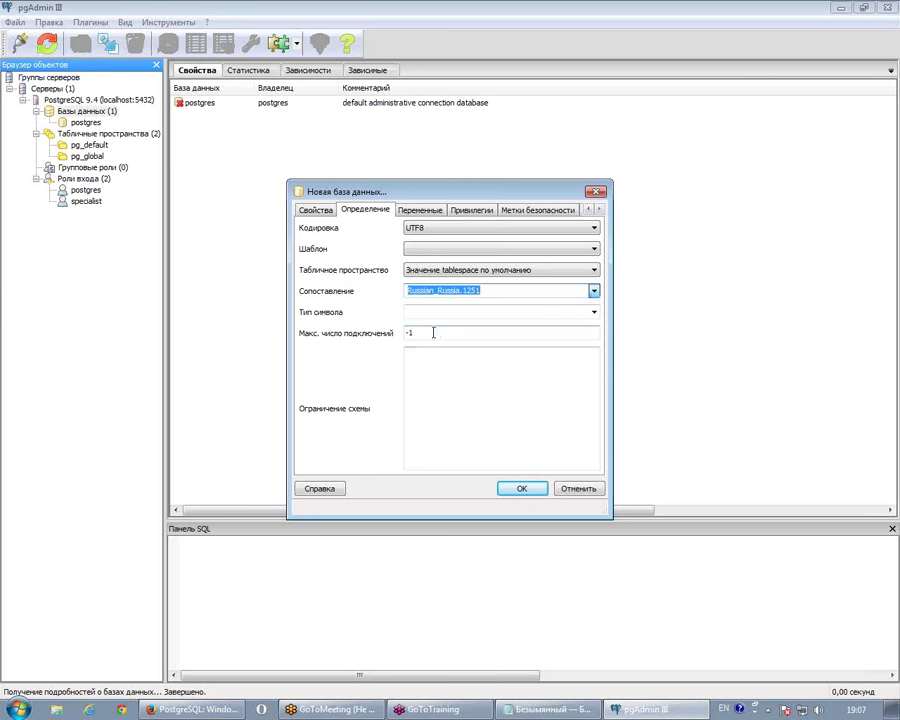
click(593, 313)
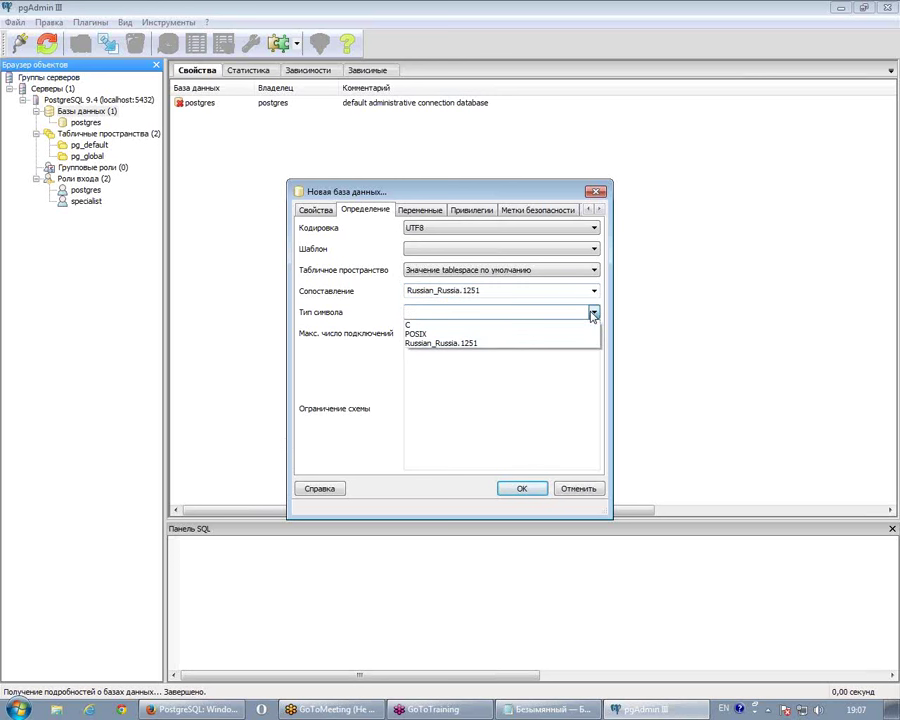
click(593, 315)
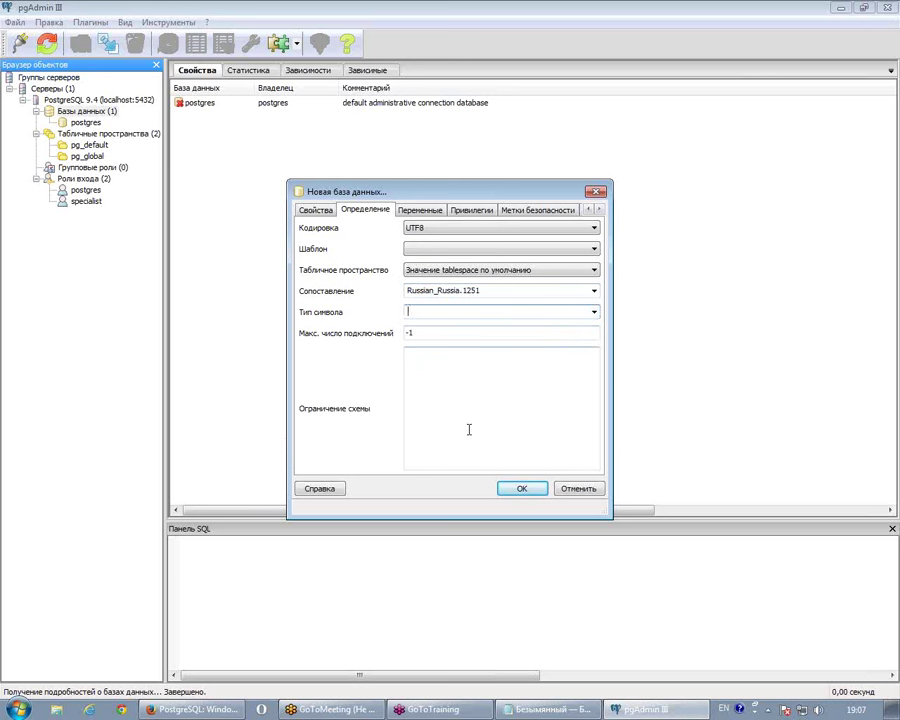
Look through the variables, privileges and security labels available for the new database
click(435, 210)
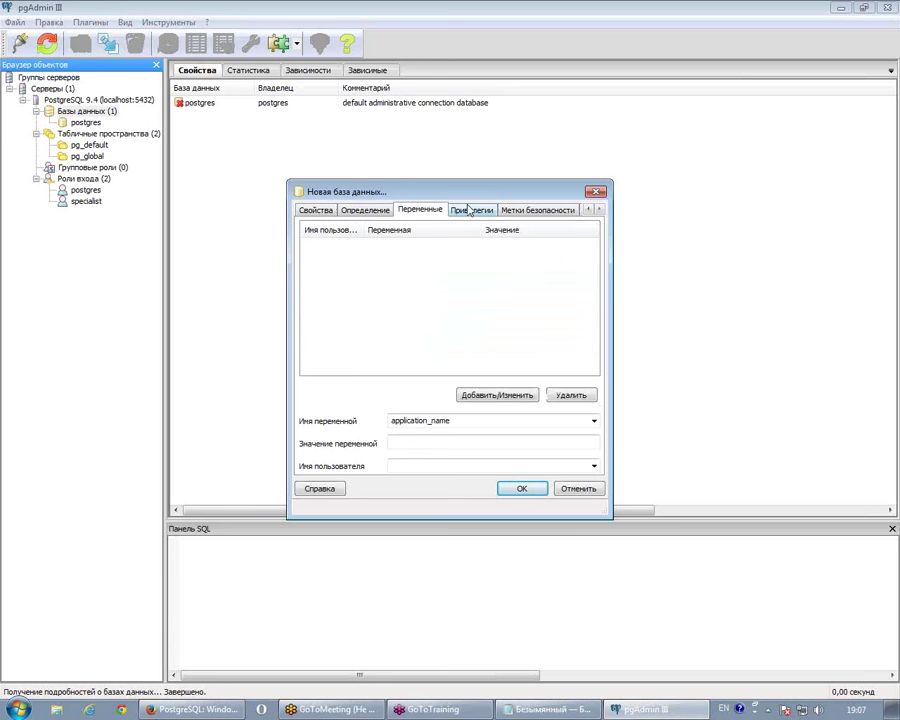
click(468, 210)
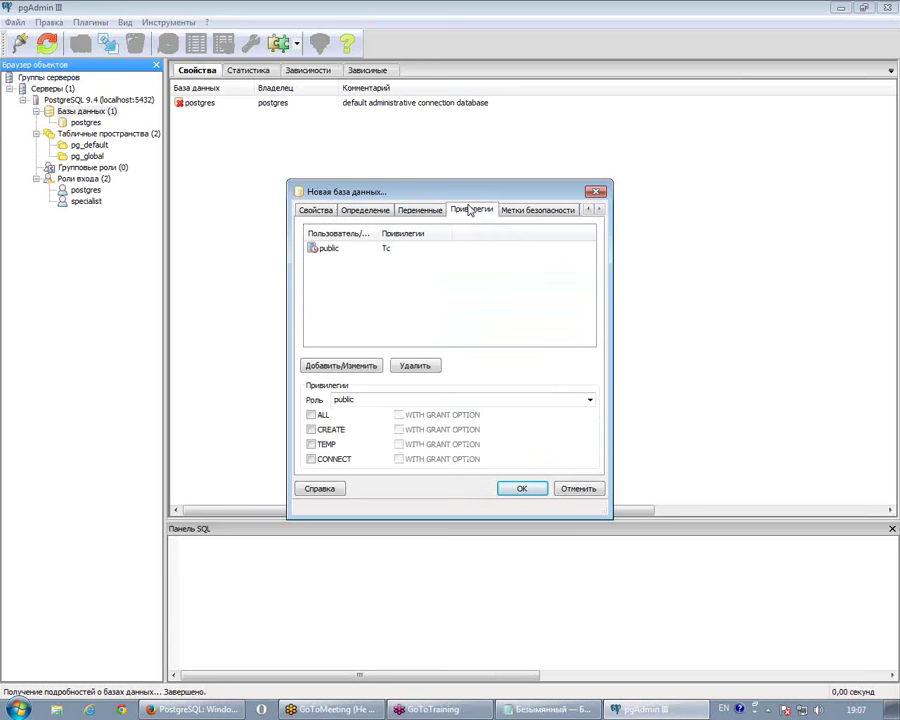
click(537, 210)
click(478, 210)
click(435, 214)
Create the spec database and connect to it to display its properties and SQL definition
mouse_move(582, 712)
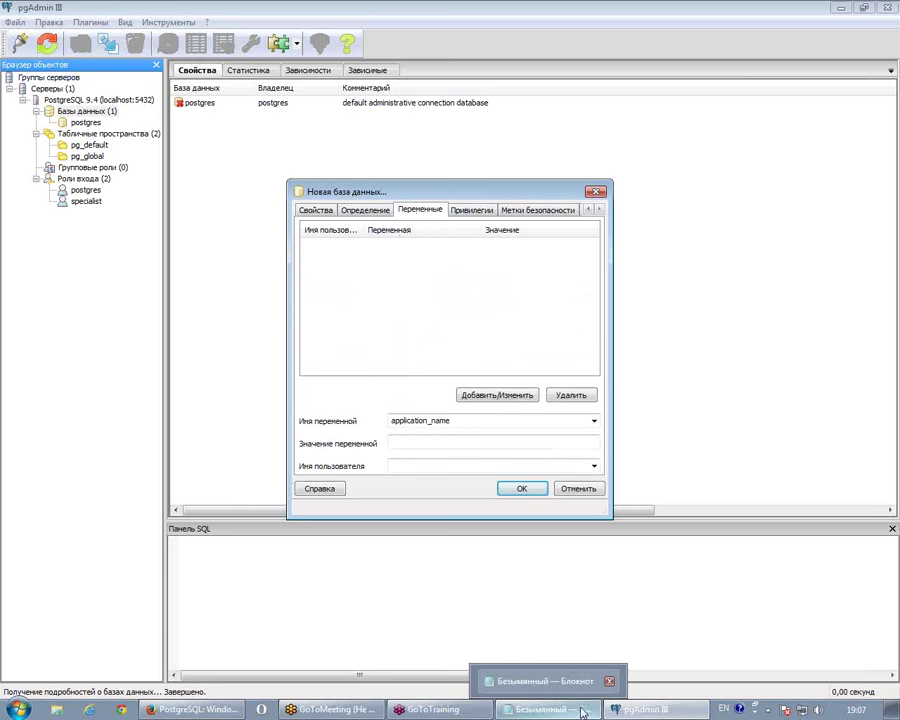
click(522, 494)
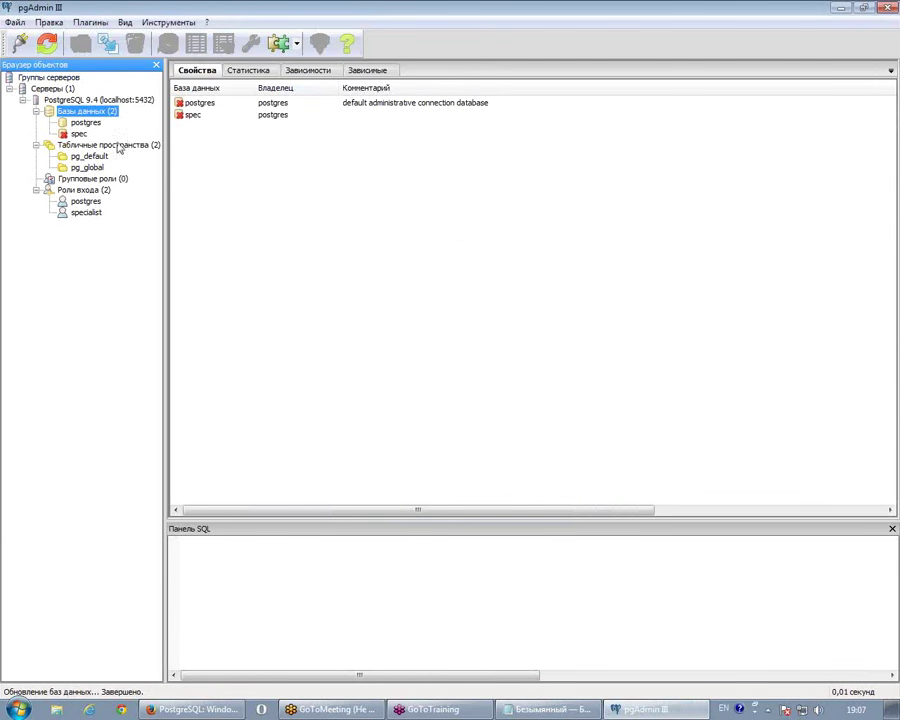
click(80, 134)
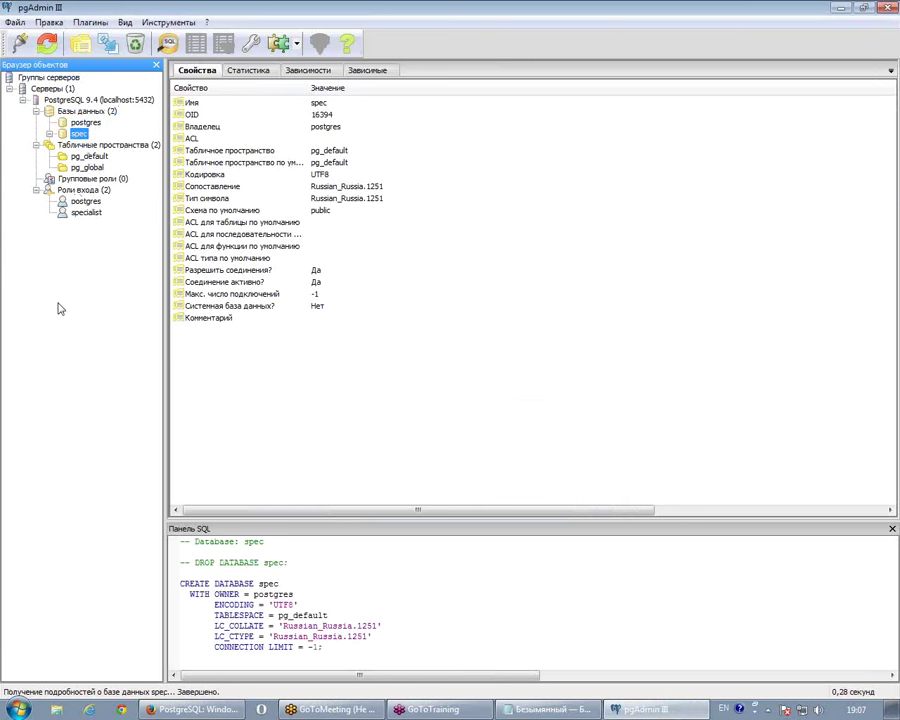
Expand the spec database and its extensions in the object tree to view the installed extensions
click(49, 134)
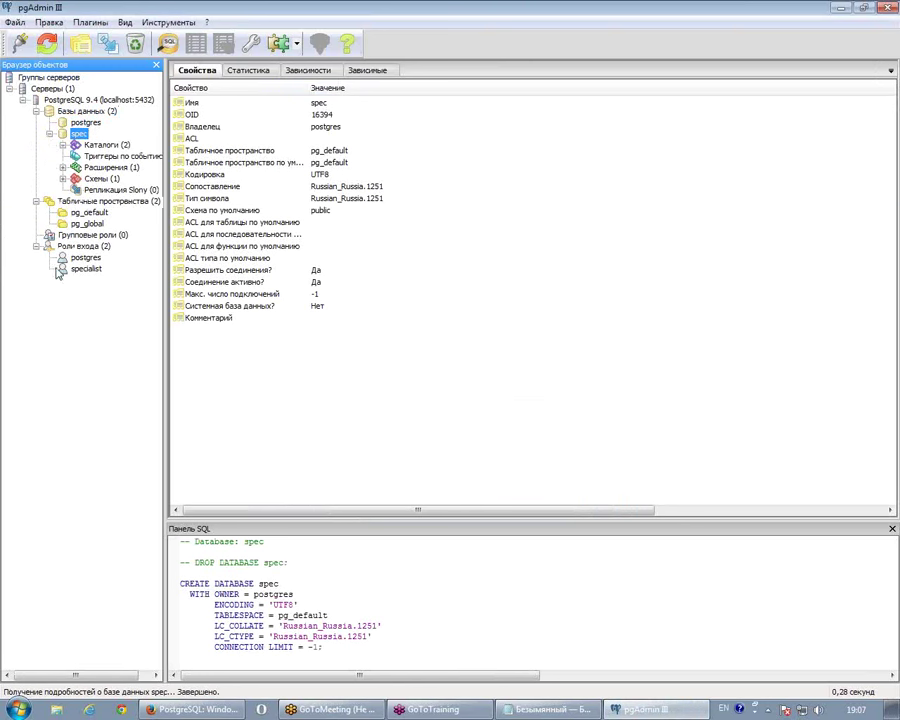
click(63, 167)
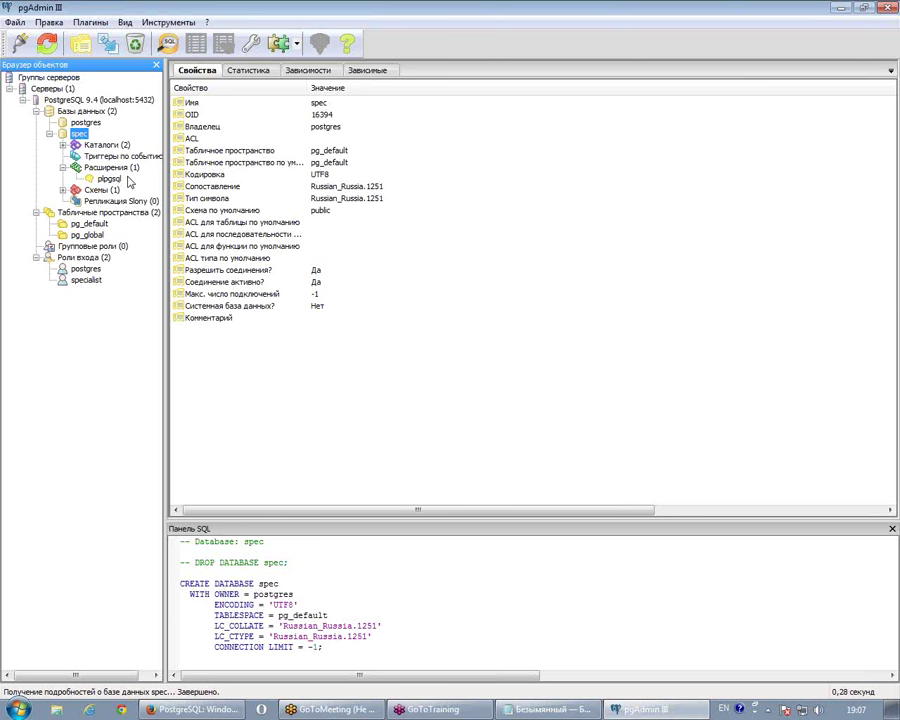
right_click(140, 169)
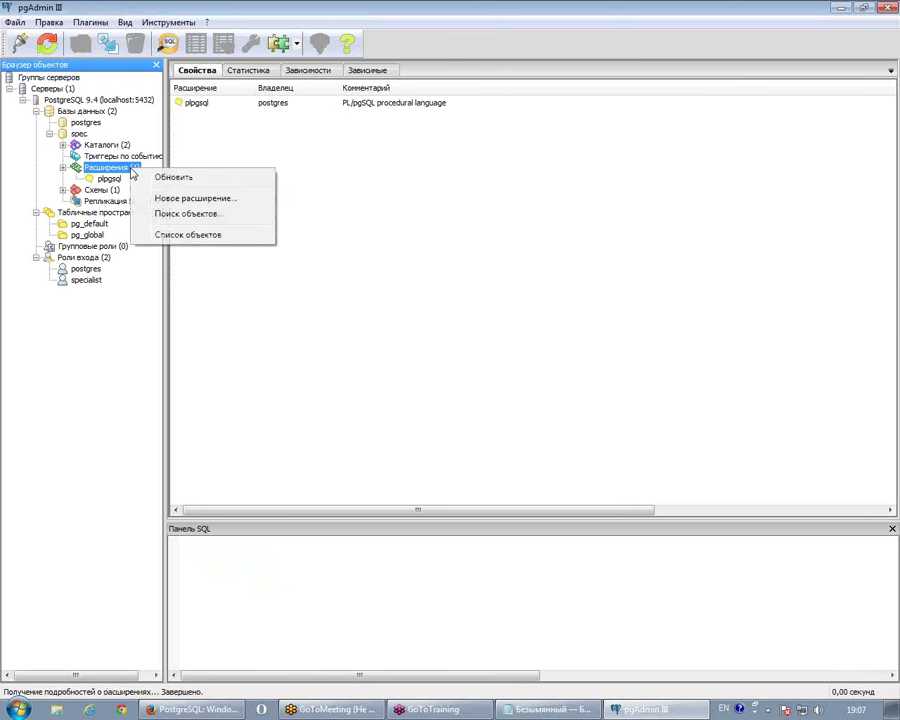
click(167, 199)
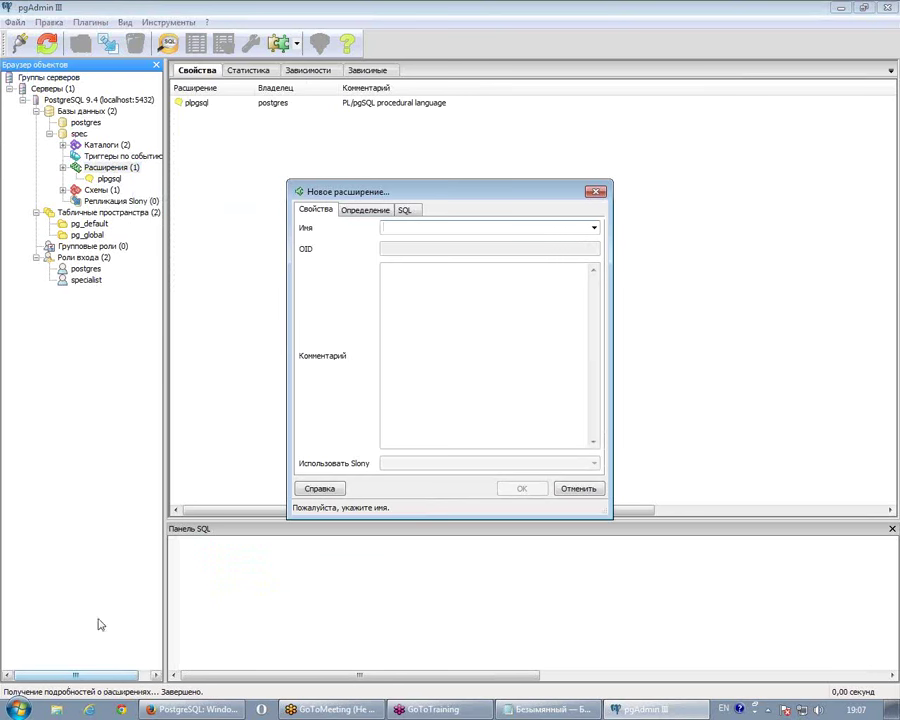
key(Escape)
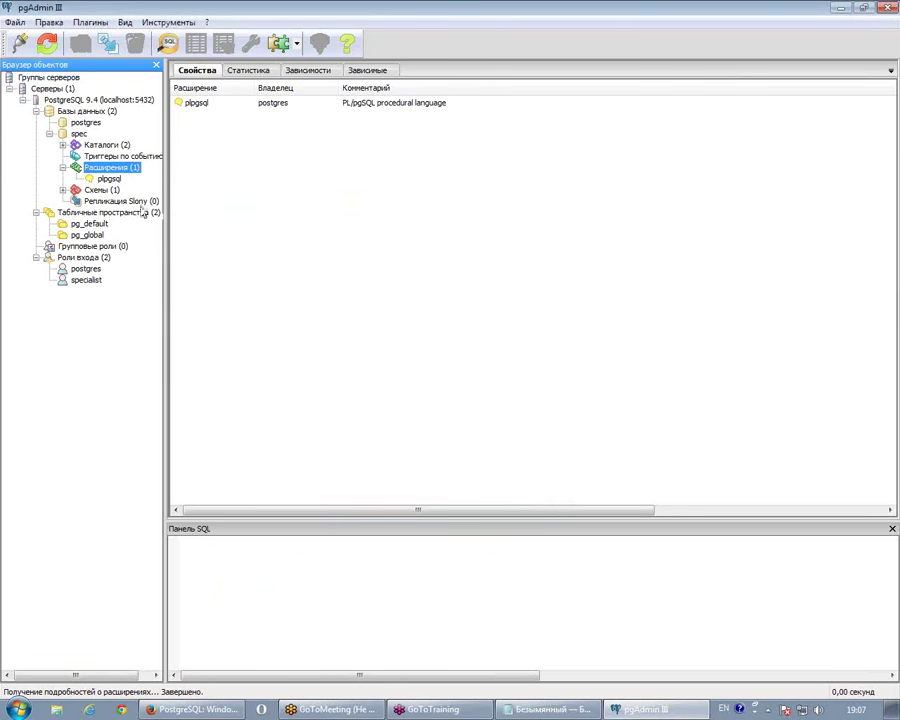
Start a new extension in the spec database and look through the extension names available for it
right_click(113, 172)
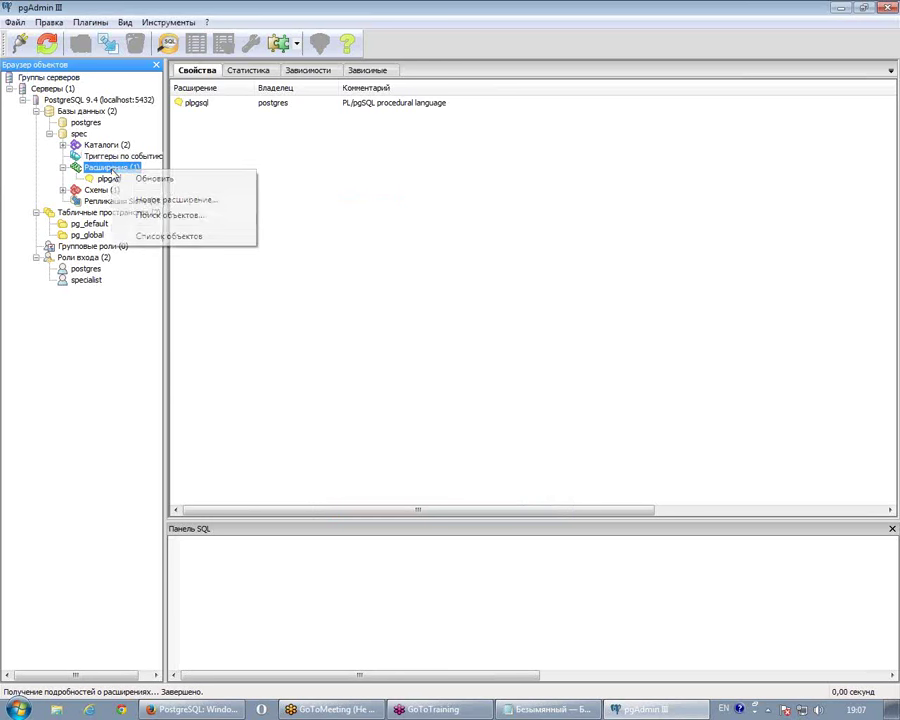
click(137, 200)
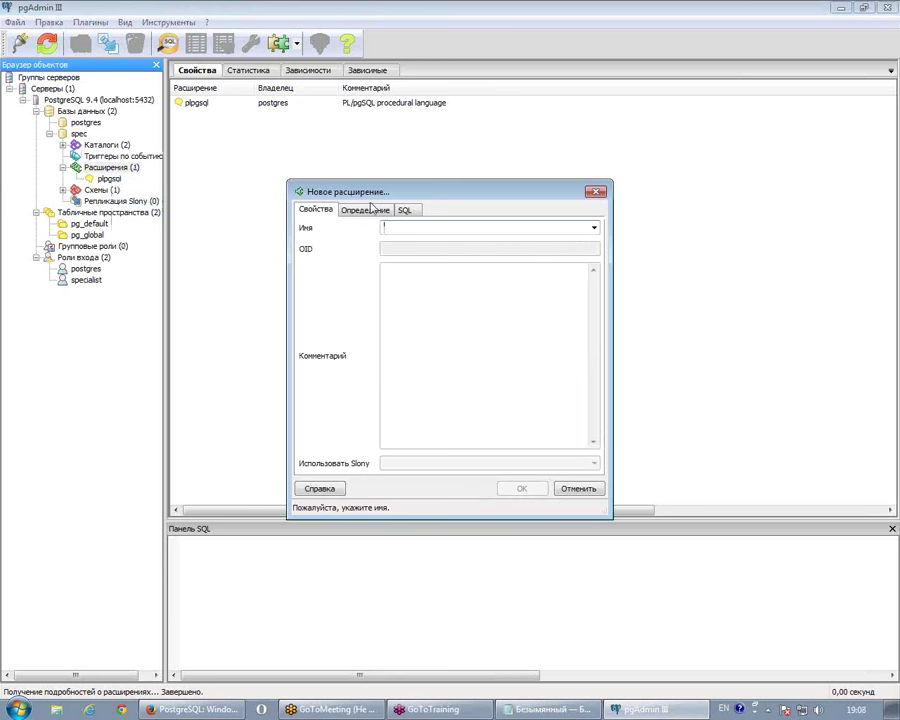
click(594, 229)
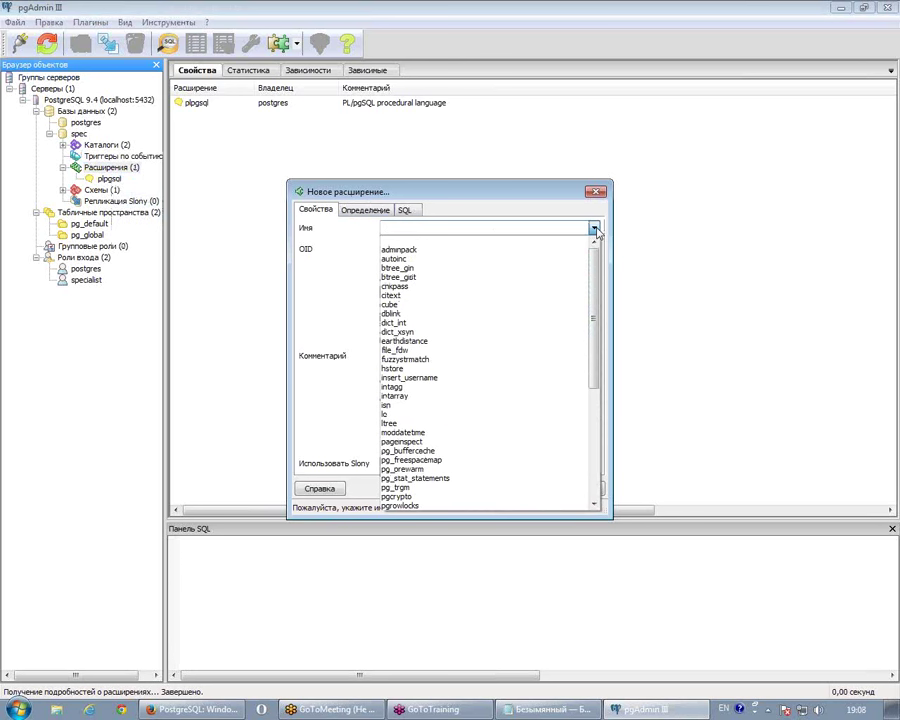
drag(594, 266, 597, 316)
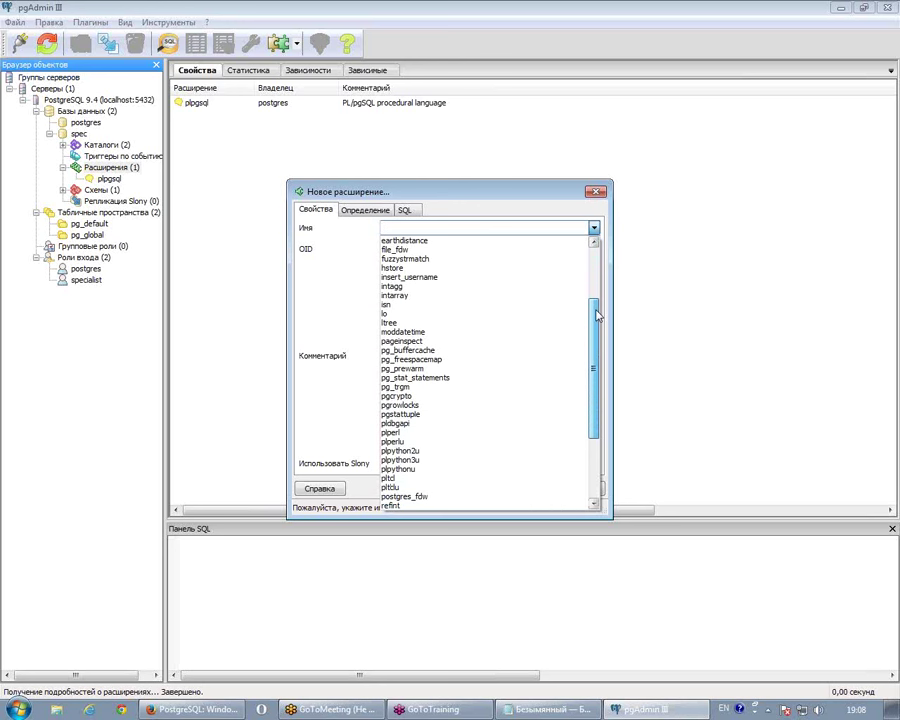